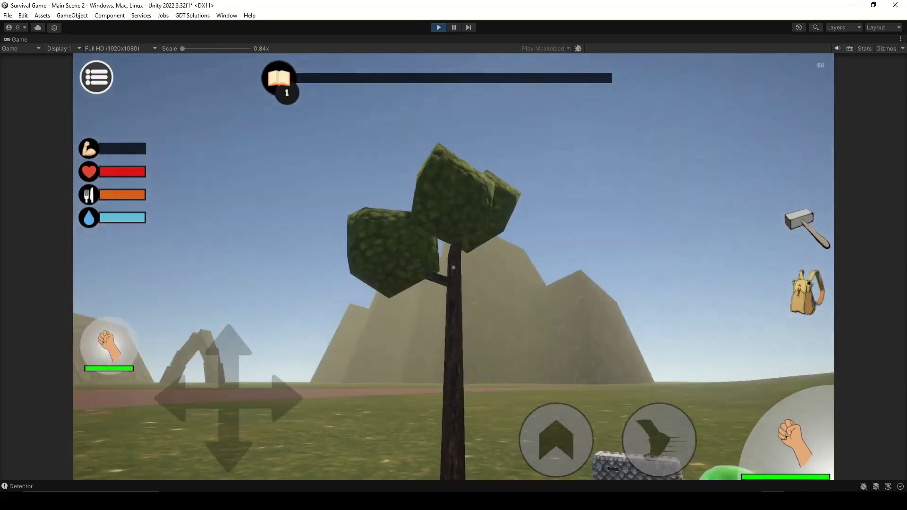
# Play-test walking to the campfire items, pick up the stick, turn toward the cave, then stop
pyautogui.press('w')
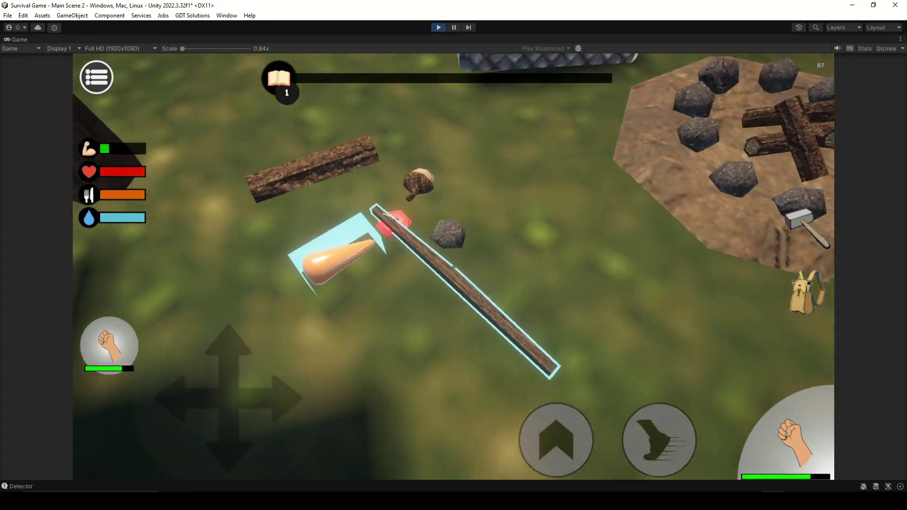
pyautogui.press('e')
pyautogui.moveTo(453, 267)
pyautogui.mouseDown()
pyautogui.moveTo(640, 322)
pyautogui.moveTo(413, 309)
pyautogui.mouseUp()
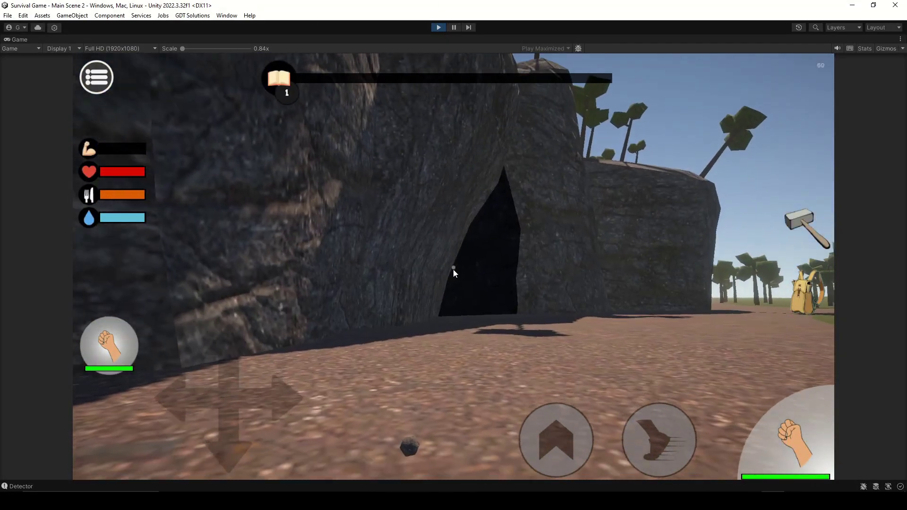
pyautogui.click(439, 27)
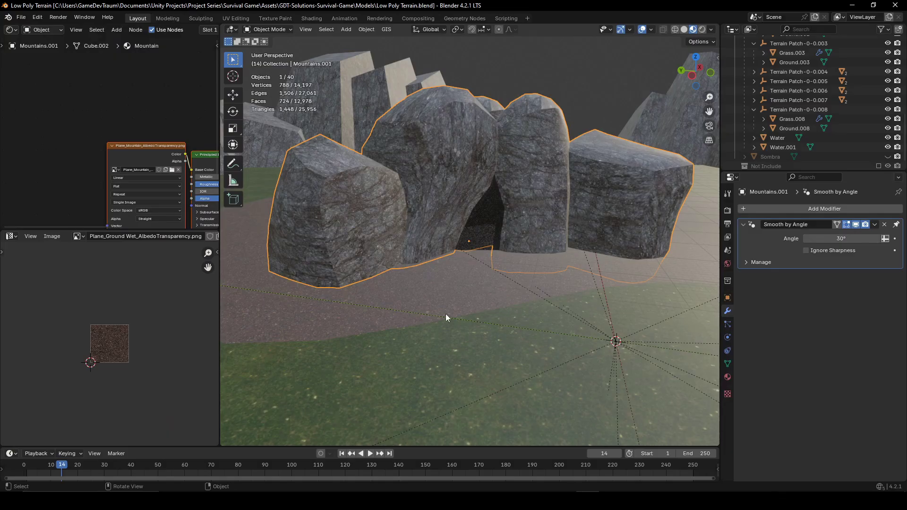
# Orbit around the cave mountain, then play-test walking to the cave entrance and stop
pyautogui.rightClick(505, 256)
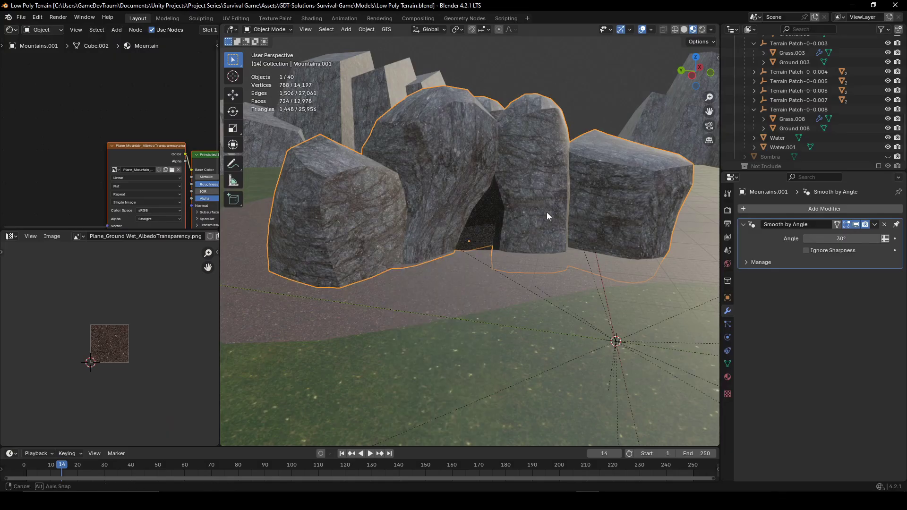
pyautogui.moveTo(546, 211); pyautogui.dragTo(589, 211, button='middle')
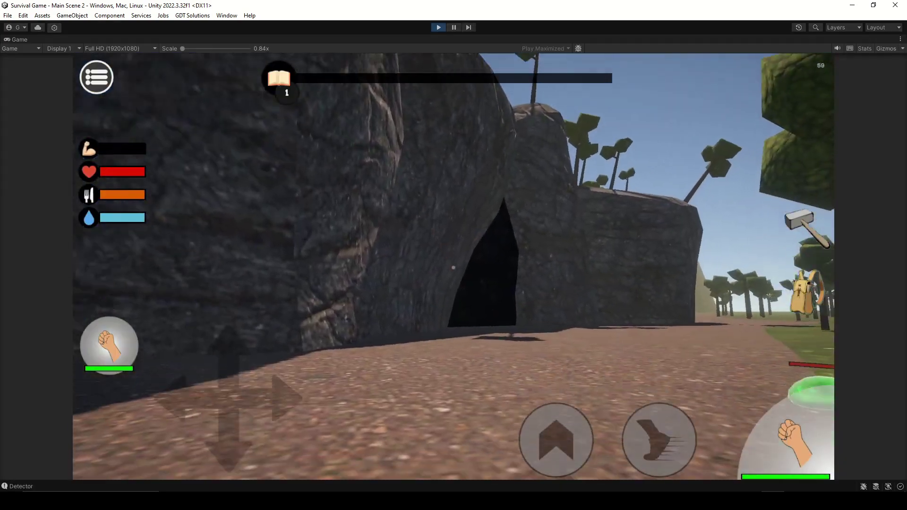
pyautogui.press('w')
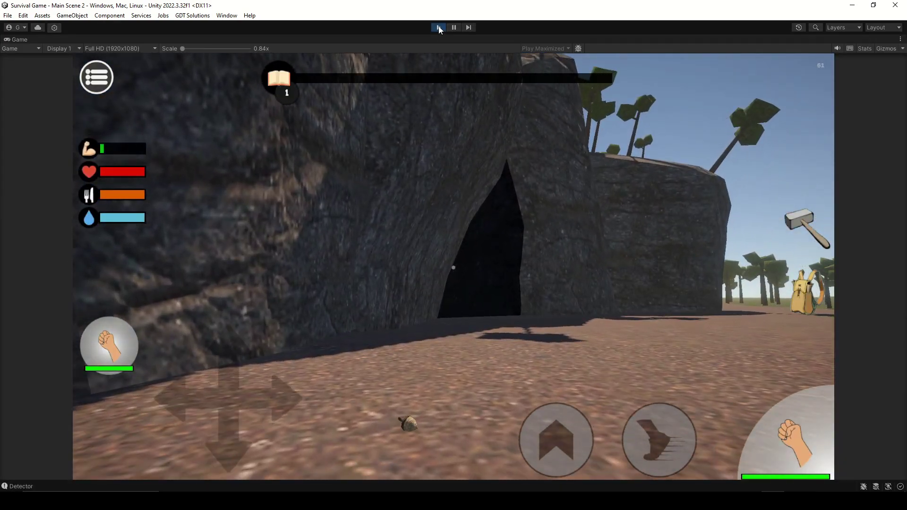
pyautogui.hotkey('ctrl', 'p')
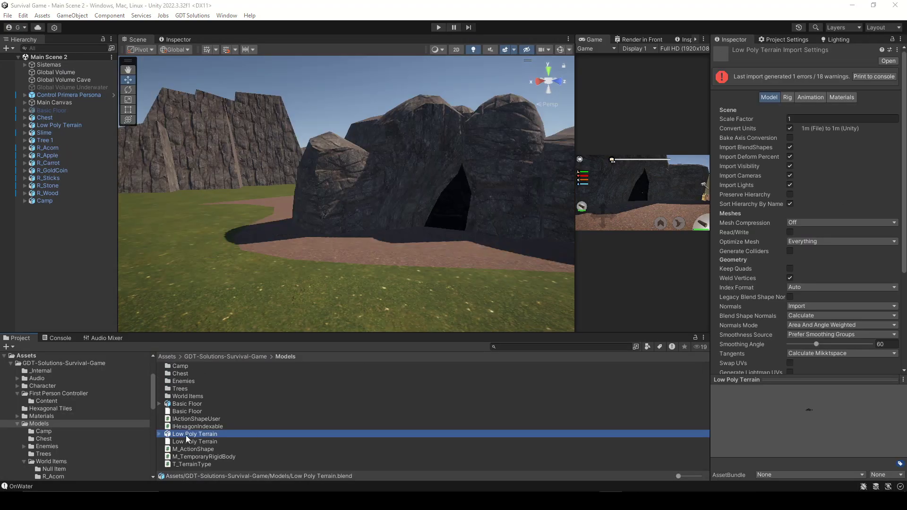
# Move the left rock's vertices on Mountains.001 and save Low Poly Terrain.blend
pyautogui.moveTo(204, 436)
pyautogui.mouseDown()
pyautogui.moveTo(104, 228)
pyautogui.moveTo(61, 240)
pyautogui.mouseUp()
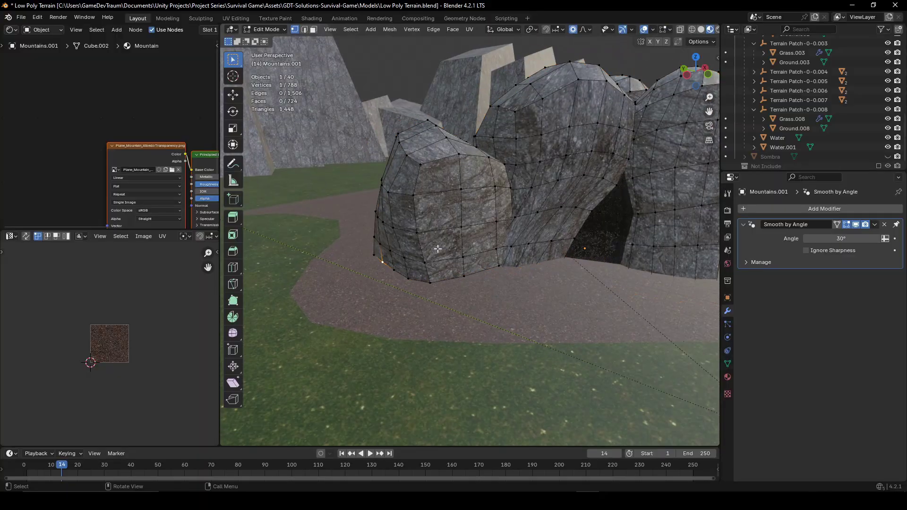
pyautogui.click(411, 283)
pyautogui.hotkey('ctrl', 's')
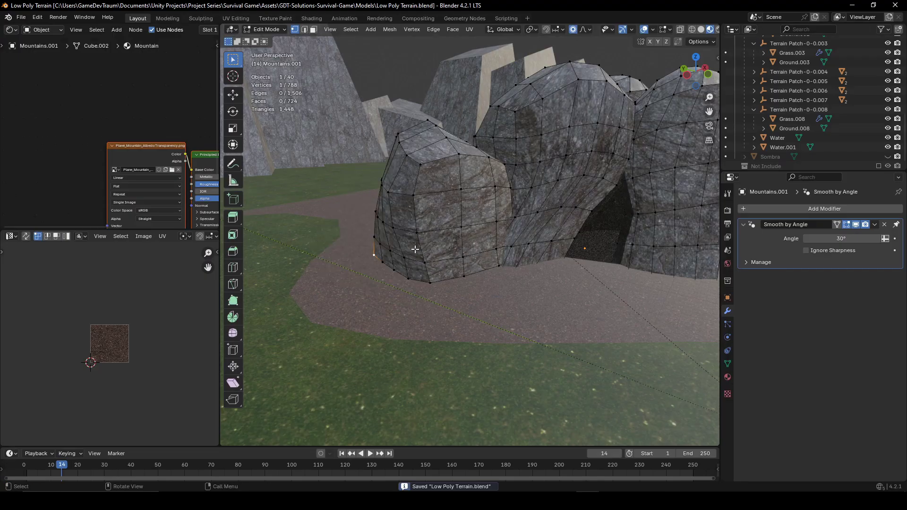
# Save the reshaped rock again and check the reimported terrain and its GDT Solutions properties
pyautogui.click(417, 255)
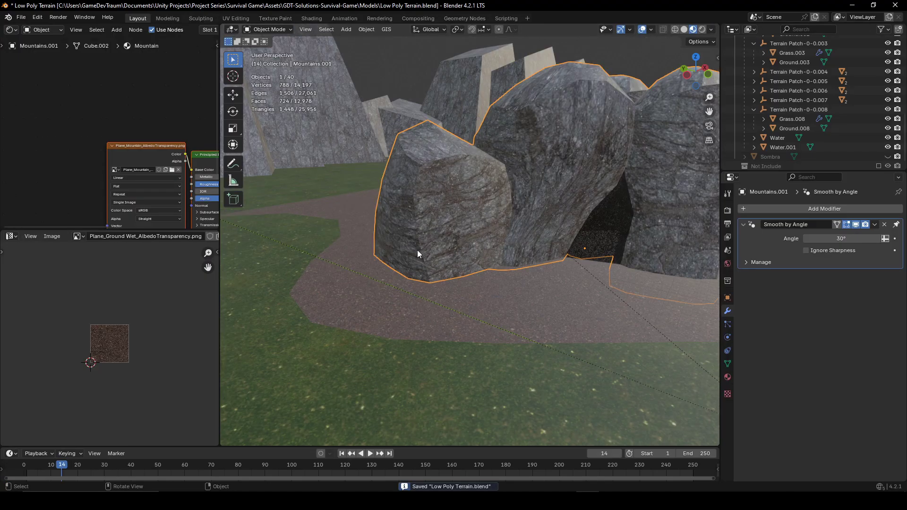
pyautogui.hotkey('ctrl', 's')
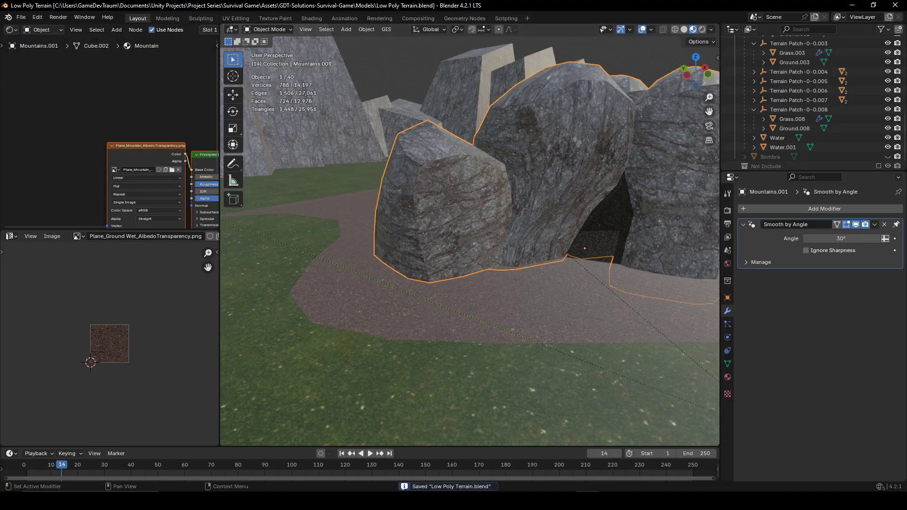
pyautogui.hotkey('alt', 'Tab')
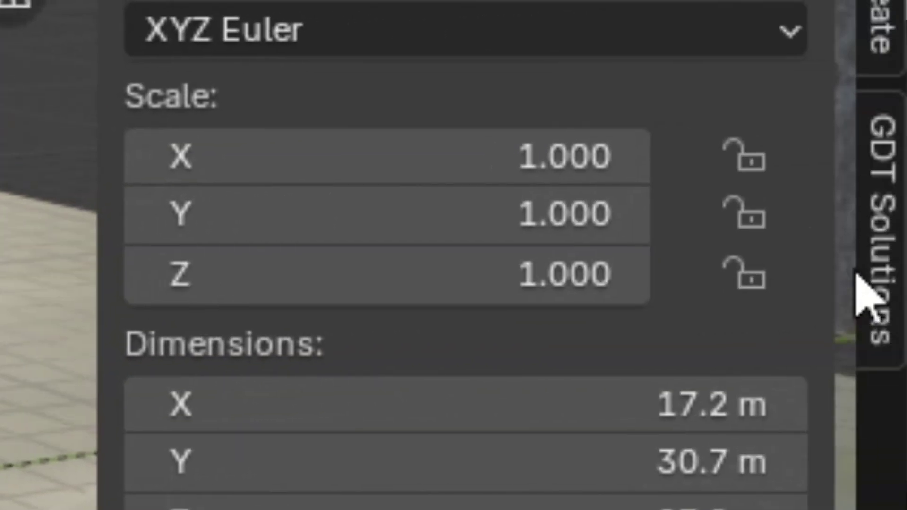
pyautogui.click(856, 278)
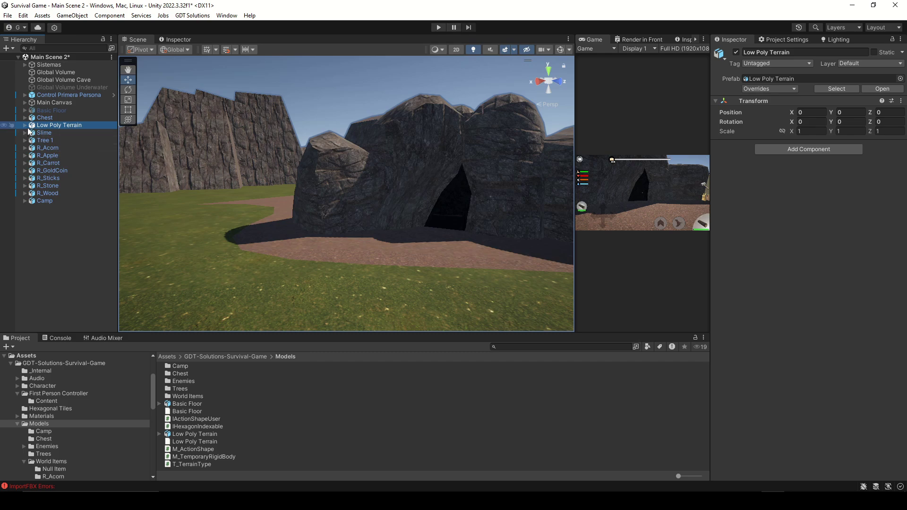
# Set the Mesh Renderer Cast Shadows of Mountains.001 to Off
pyautogui.click(316, 189)
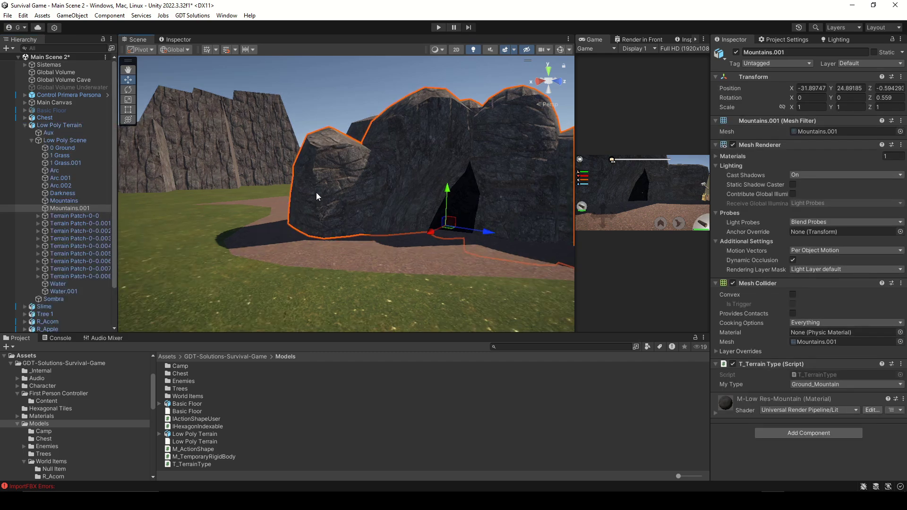
pyautogui.scroll(3, 316, 191)
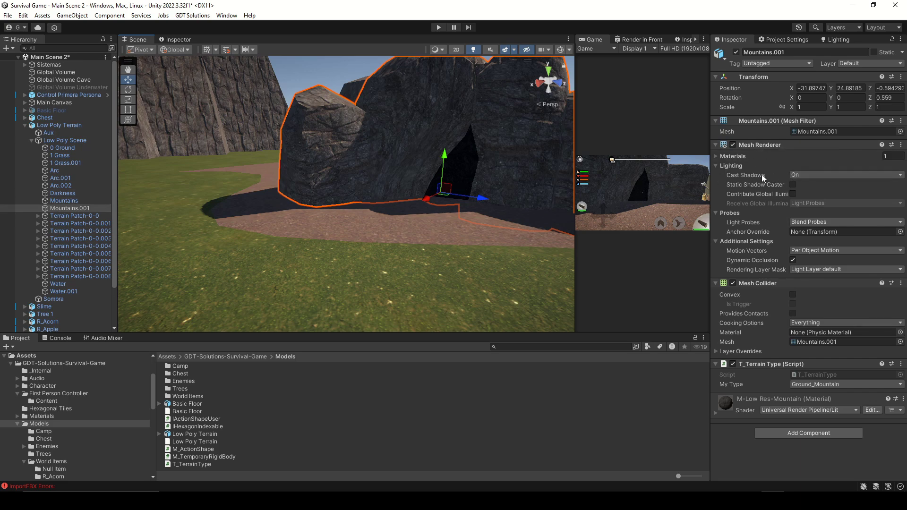
pyautogui.click(807, 175)
pyautogui.click(812, 187)
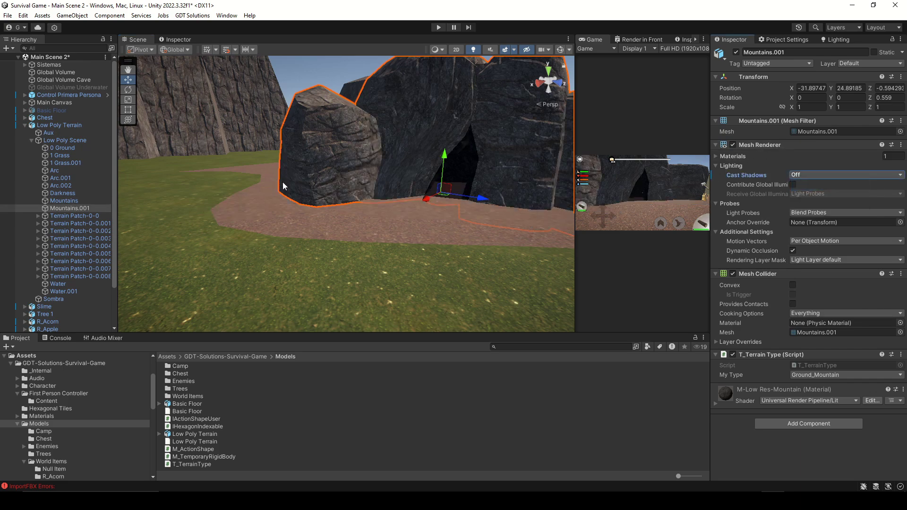
pyautogui.click(332, 176)
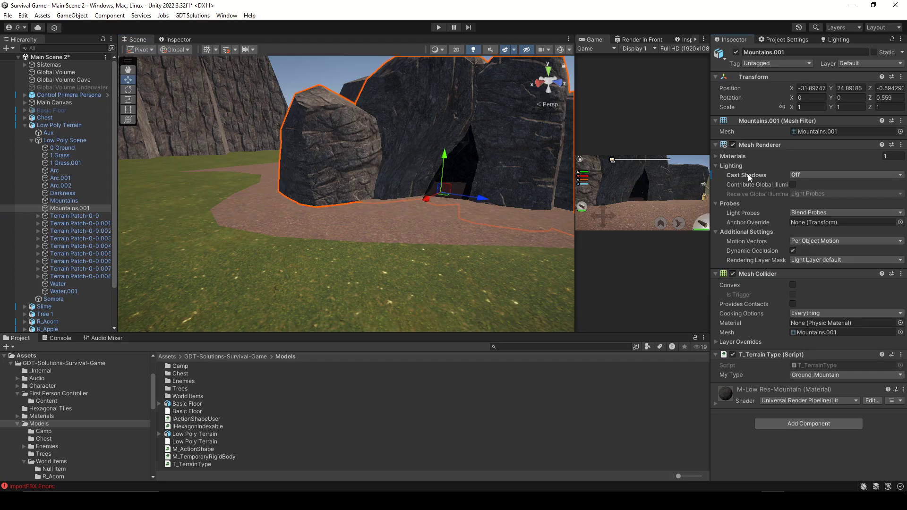
# Revert the Cast Shadows override to the prefab value, then return to Blender
pyautogui.rightClick(748, 175)
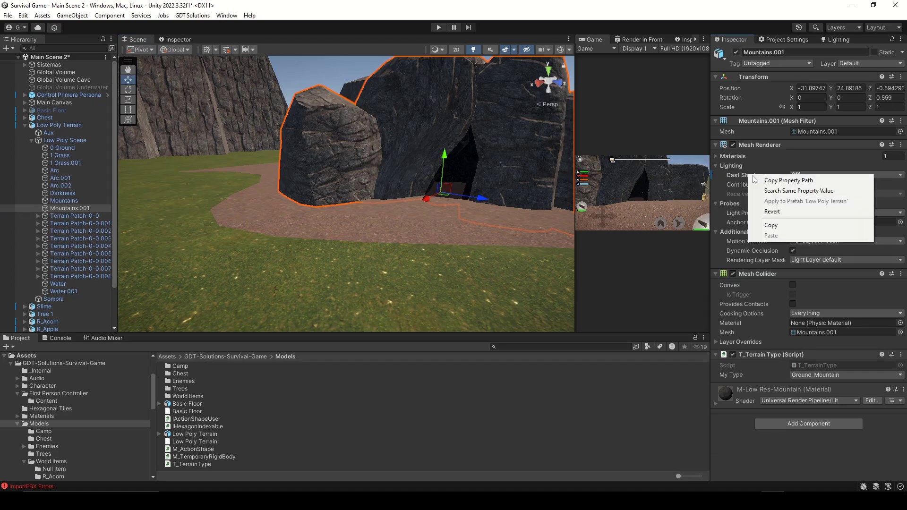
pyautogui.click(783, 212)
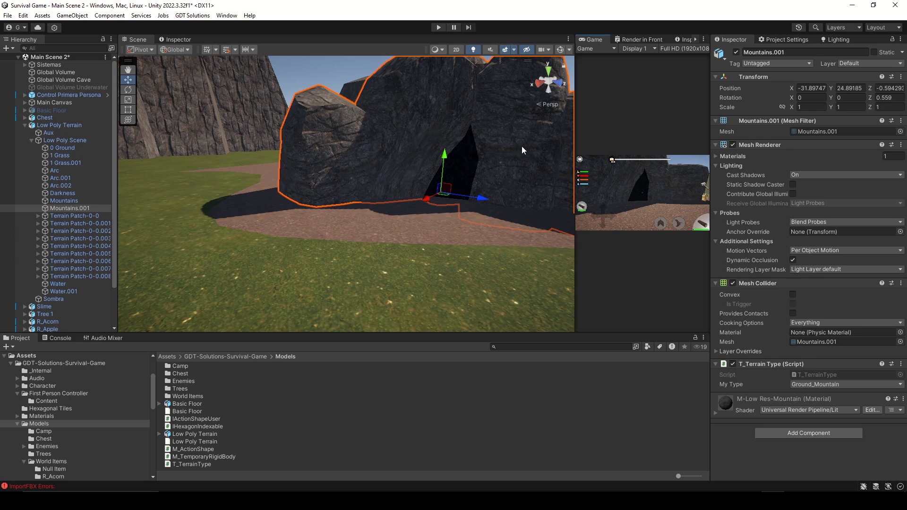
pyautogui.hotkey('alt', 'Tab')
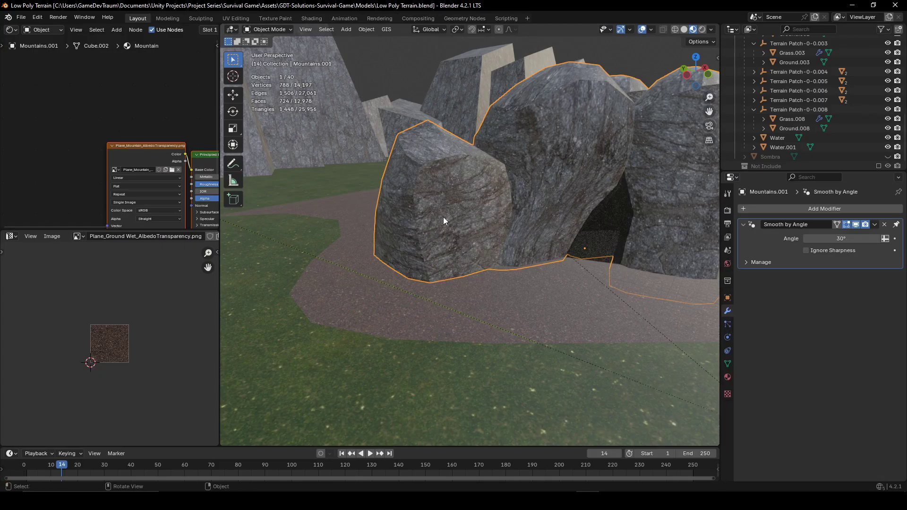
# Tag Mountains.001 with GDT Solutions Disable Shadow, save Low Poly Terrain.blend, and return to Unity
pyautogui.moveTo(505, 234); pyautogui.dragTo(517, 175, button='middle')
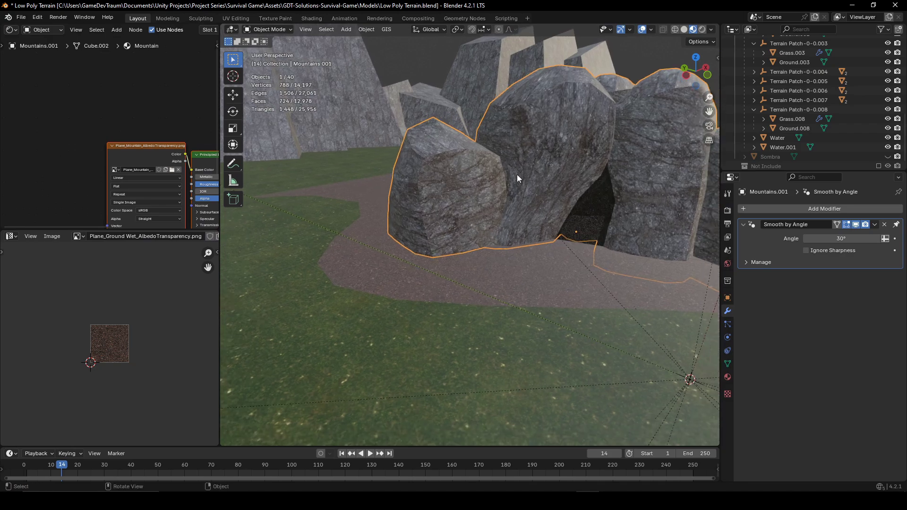
pyautogui.press('n')
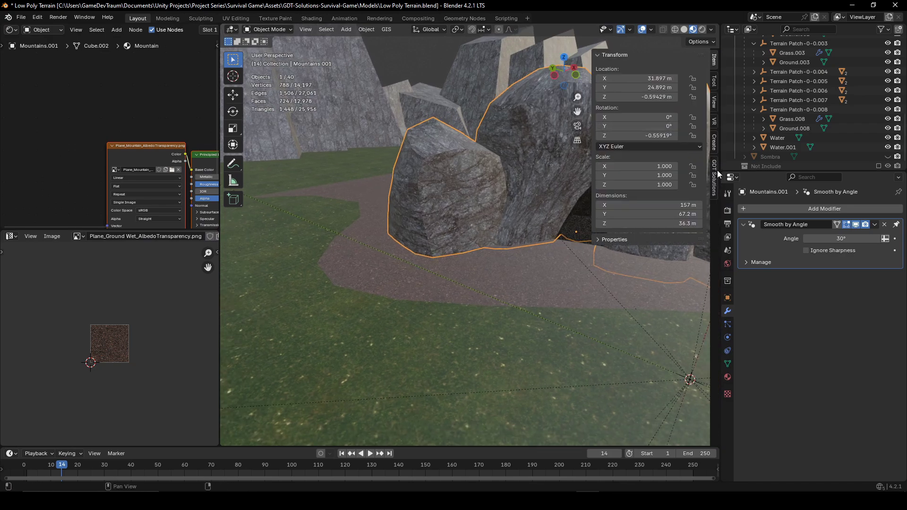
pyautogui.click(714, 174)
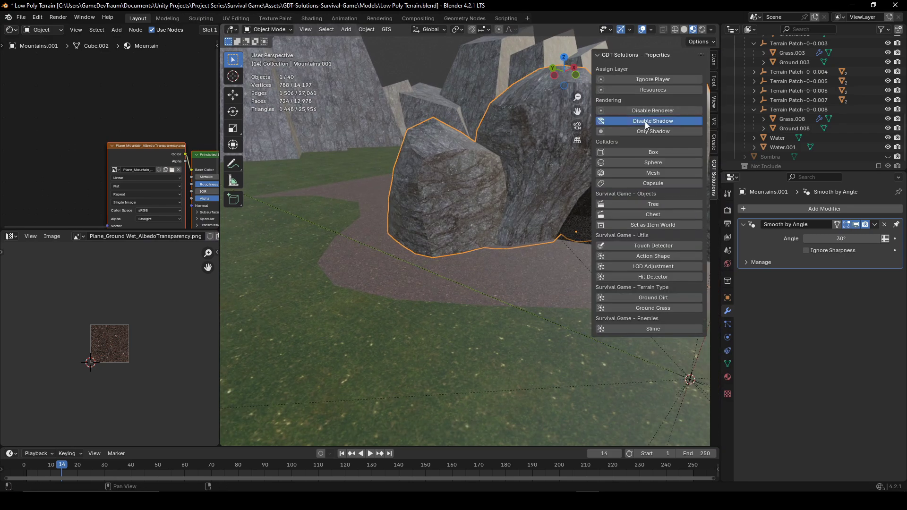
pyautogui.hotkey('ctrl', 's')
pyautogui.click(852, 5)
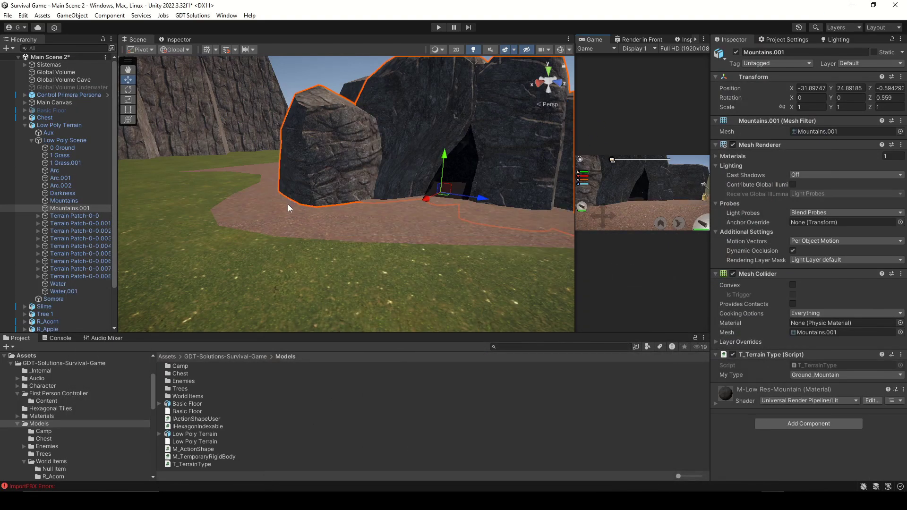
# Widen the Inspector and look over the selected patch's terrain type choices
pyautogui.moveTo(287, 204)
pyautogui.keyDown('alt'); pyautogui.mouseDown()
pyautogui.moveTo(302, 194)
pyautogui.moveTo(286, 206)
pyautogui.mouseUp(); pyautogui.keyUp('alt')
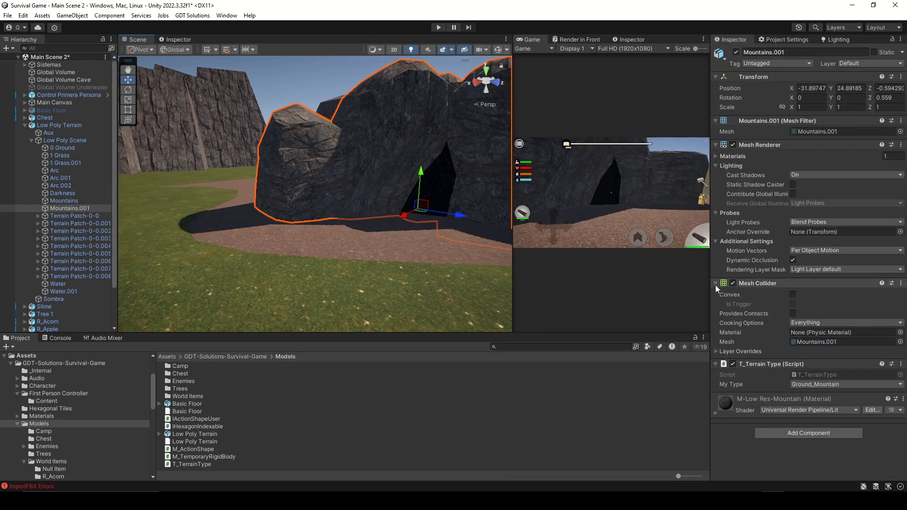
pyautogui.moveTo(716, 286); pyautogui.dragTo(664, 287)
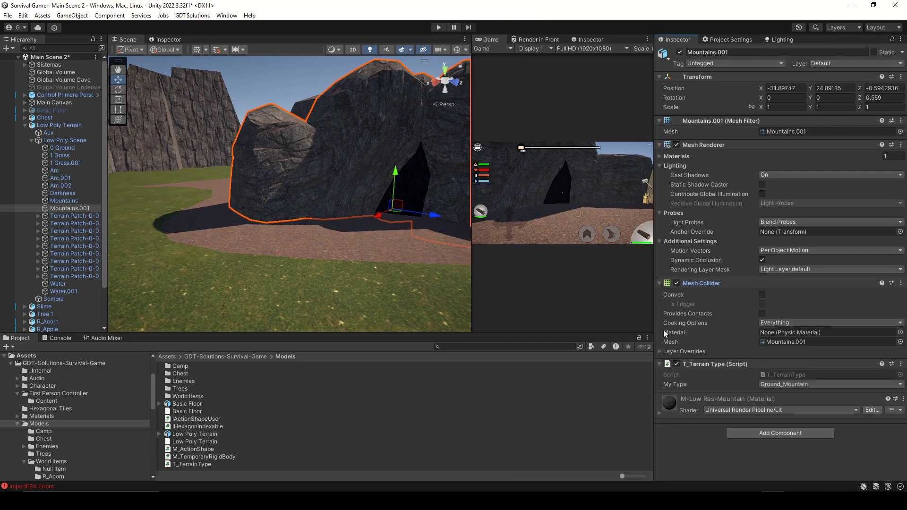
pyautogui.click(791, 385)
pyautogui.click(541, 208)
# Select the Grass terrain patch and keep its T_Terrain Type at Ground_Grass
pyautogui.click(273, 254)
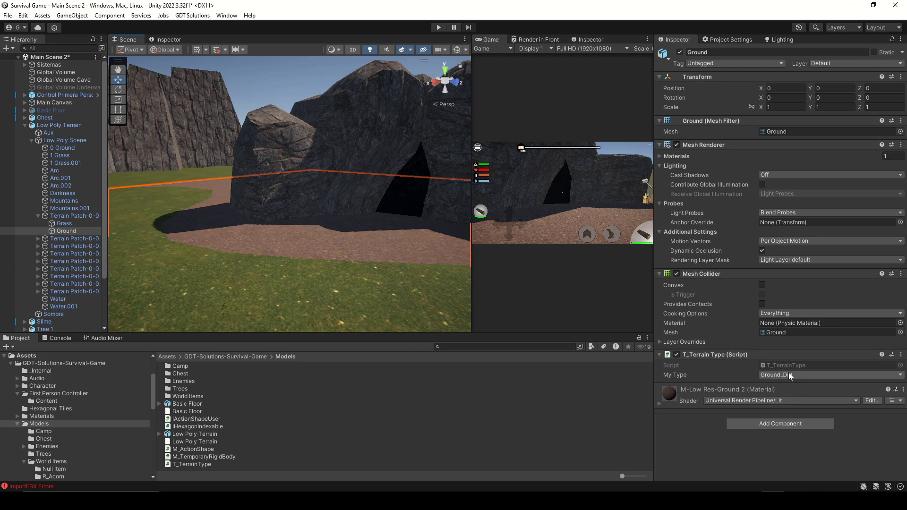
pyautogui.click(266, 278)
pyautogui.click(276, 284)
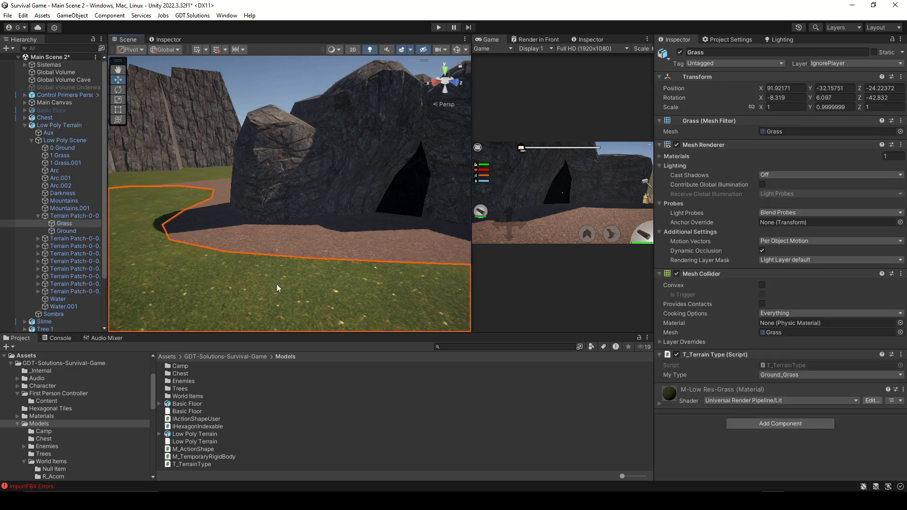
pyautogui.click(800, 375)
pyautogui.click(676, 372)
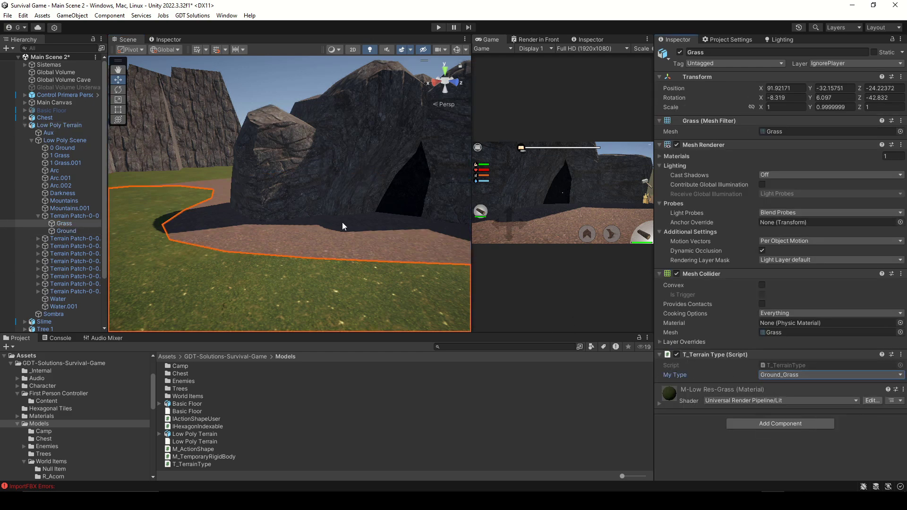
# Move one edge vertex of the Grass patch freely, without the Z lock, then return to Object Mode
pyautogui.press('Tab')
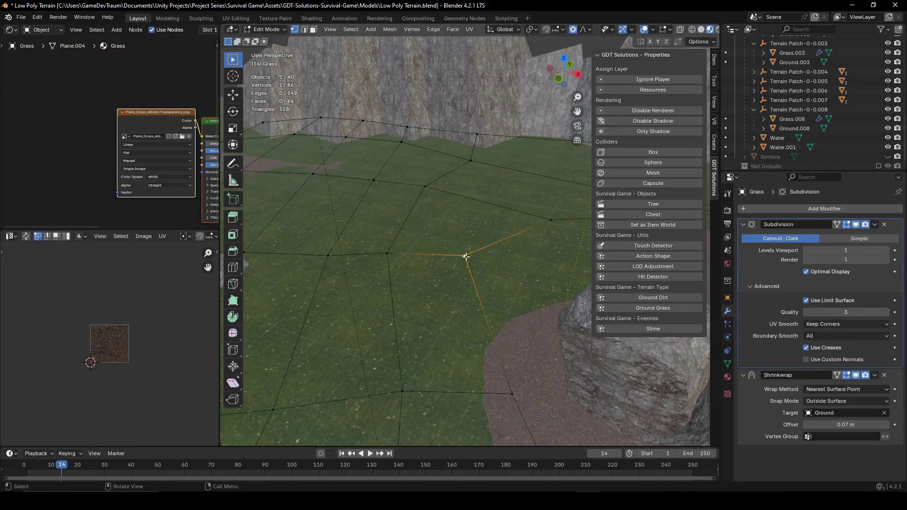
pyautogui.press('g')
pyautogui.hotkey('shift', 'z')
pyautogui.press('c')
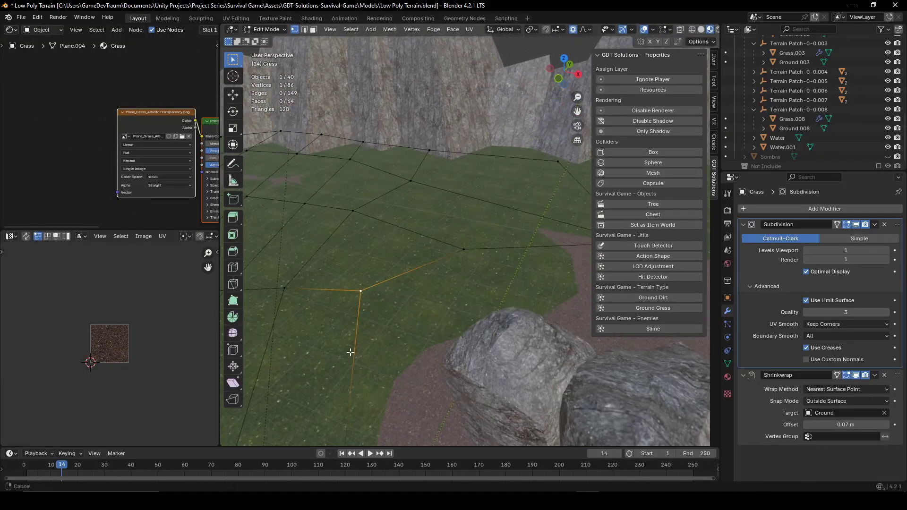
pyautogui.moveTo(448, 323); pyautogui.dragTo(425, 220, button='middle')
pyautogui.click(557, 191)
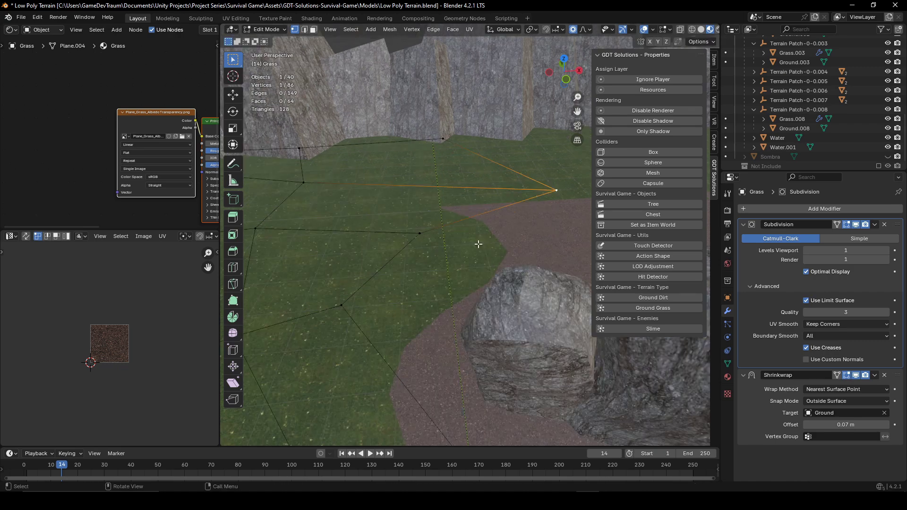
pyautogui.click(743, 375)
pyautogui.click(743, 375)
pyautogui.press('Tab')
pyautogui.moveTo(477, 293)
pyautogui.mouseDown(button='middle')
pyautogui.moveTo(470, 433)
pyautogui.moveTo(466, 73)
pyautogui.moveTo(442, 269)
pyautogui.moveTo(466, 283)
pyautogui.mouseUp(button='middle')
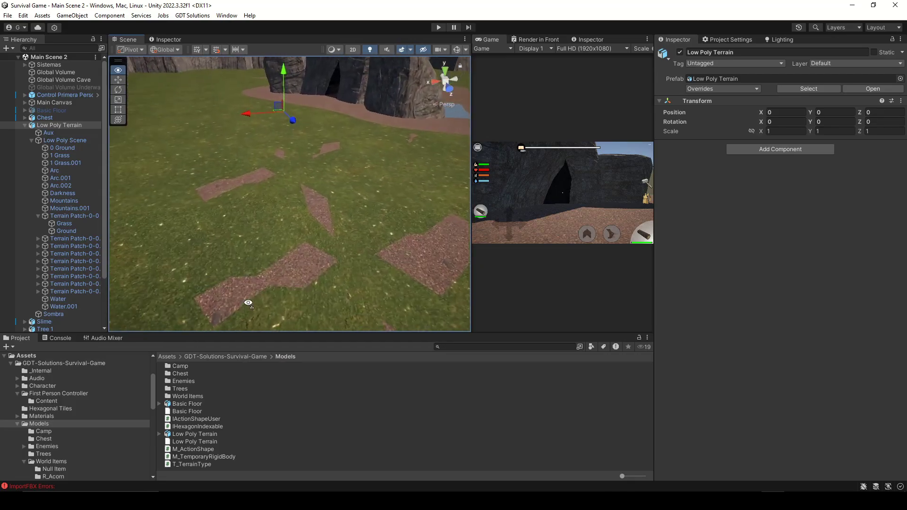
# Select the world objects from Slime to Camp and bring the tree, chest and camp into view
pyautogui.moveTo(248, 302); pyautogui.dragTo(251, 283, button='right')
pyautogui.click(47, 125)
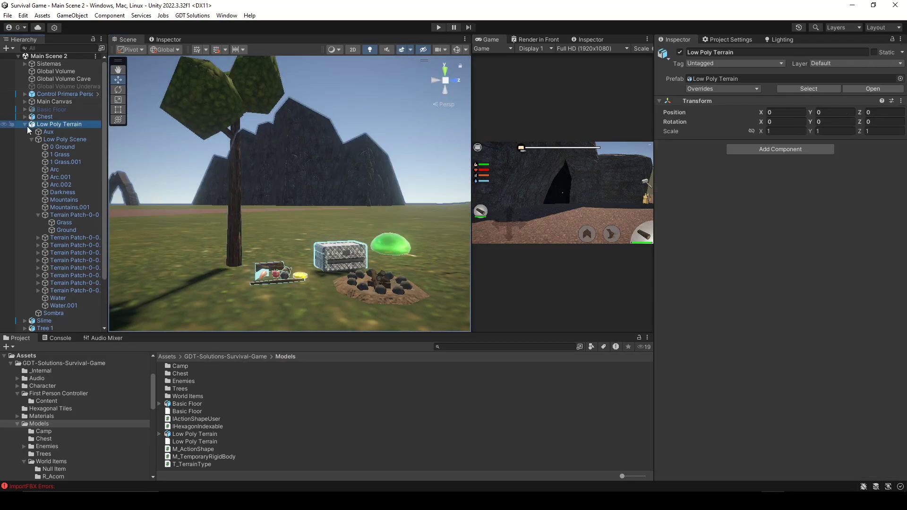
pyautogui.click(24, 124)
pyautogui.click(44, 132)
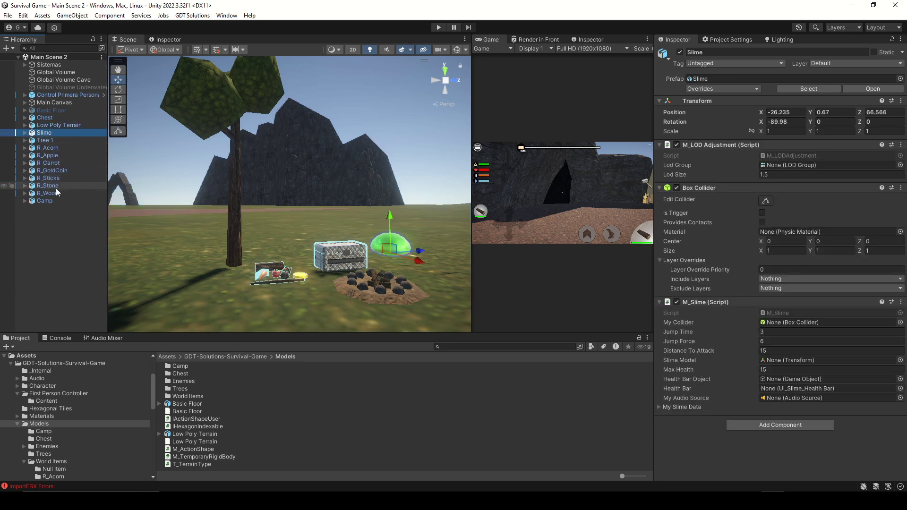
pyautogui.keyDown('shift'); pyautogui.click(50, 201); pyautogui.keyUp('shift')
pyautogui.moveTo(259, 205); pyautogui.dragTo(265, 148, button='middle')
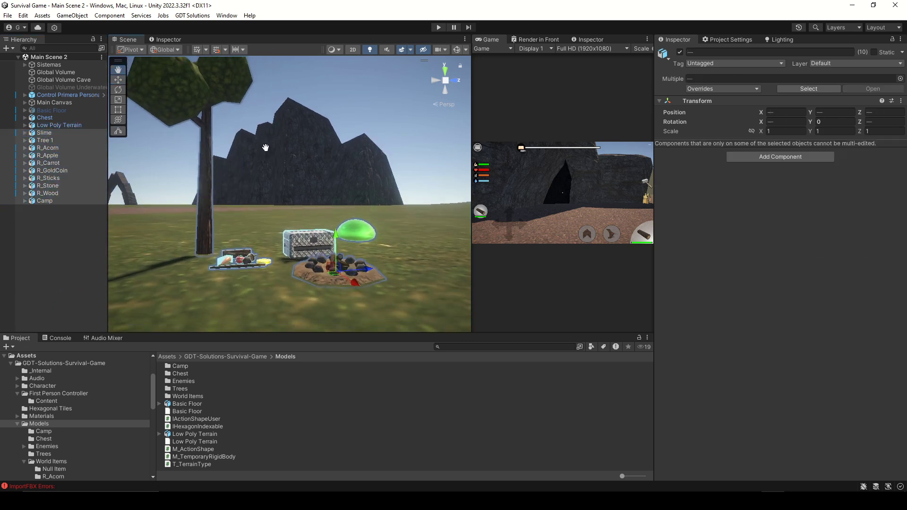
pyautogui.scroll(3, 253, 189)
pyautogui.moveTo(283, 199); pyautogui.dragTo(321, 222, button='middle')
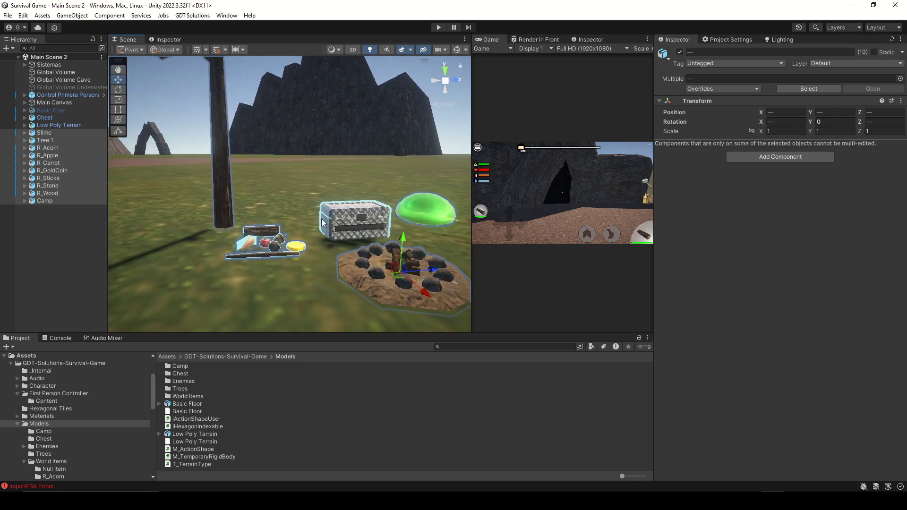
pyautogui.scroll(-3, 321, 222)
# Preview the Trees leaf albedo and the Ground forest, grass and wet ground textures
pyautogui.click(42, 416)
pyautogui.press('Right')
pyautogui.press('Down')
pyautogui.press('Down')
pyautogui.press('Down')
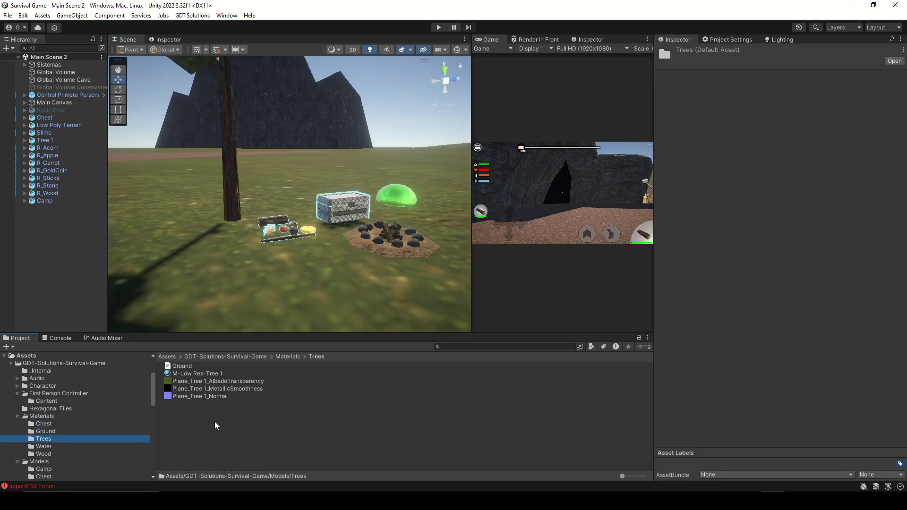
pyautogui.click(215, 381)
pyautogui.click(47, 432)
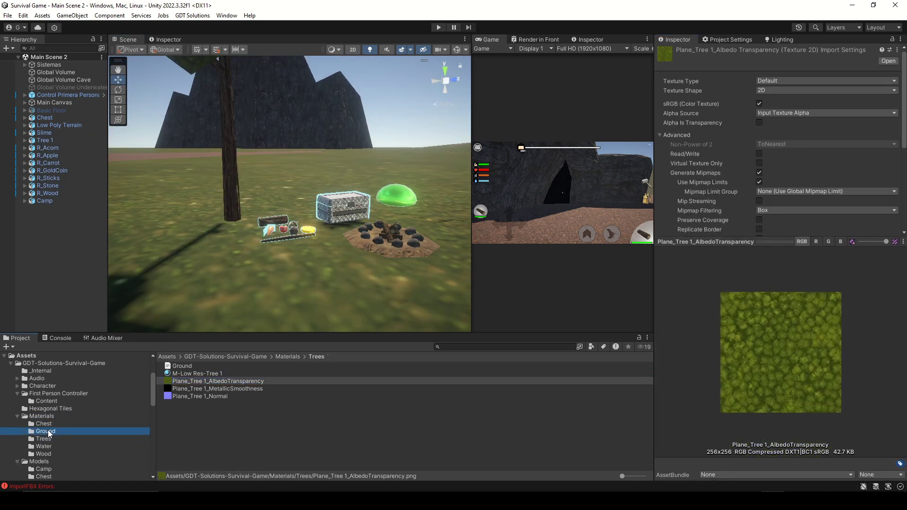
pyautogui.click(208, 412)
pyautogui.click(215, 441)
pyautogui.press('Down')
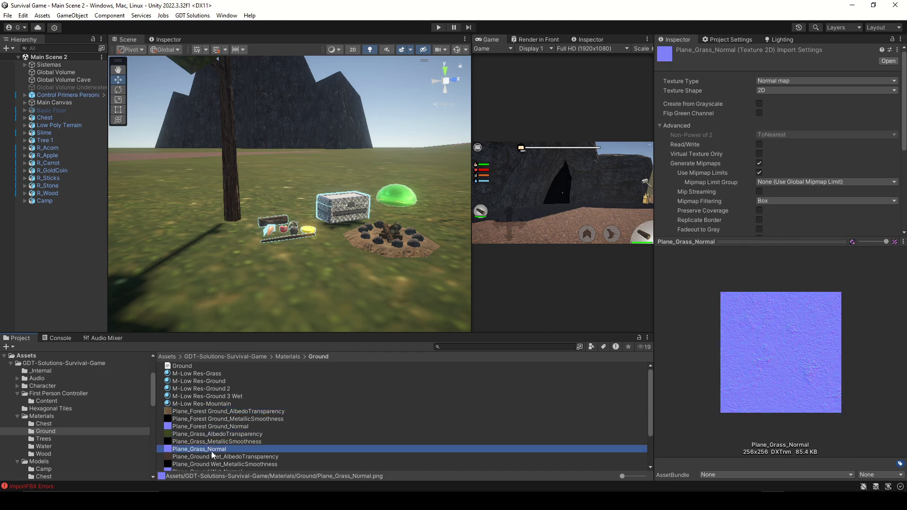
pyautogui.press('Down')
# Preview the log bark and log interior albedo textures in the Wood folder and frame the log
pyautogui.click(44, 453)
pyautogui.click(191, 382)
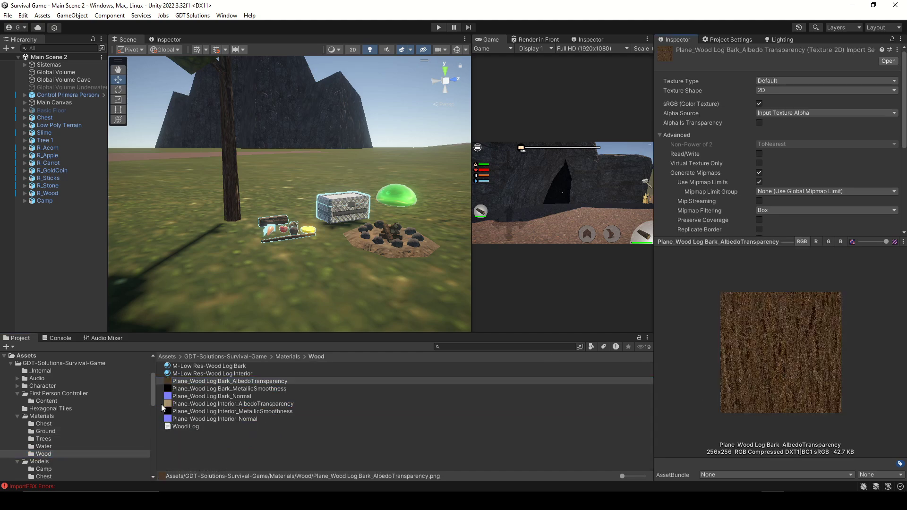
pyautogui.click(212, 403)
pyautogui.press('f')
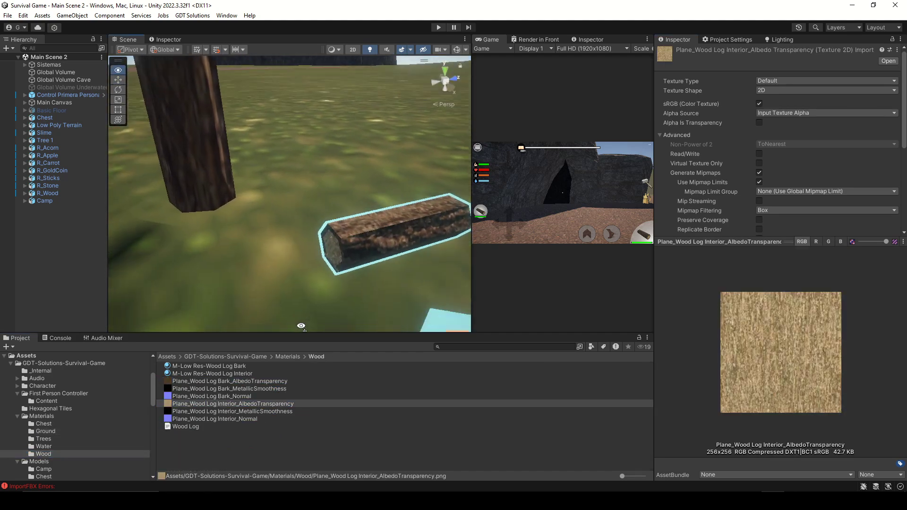
pyautogui.moveTo(369, 276)
pyautogui.mouseDown(button='right')
pyautogui.moveTo(303, 216)
pyautogui.moveTo(322, 350)
pyautogui.moveTo(283, 191)
pyautogui.moveTo(443, 223)
pyautogui.mouseUp(button='right')
# Inspect Tree 1 and the R_Wood, R_Carrot, R_Apple, R_Acorn, R_Stone and R_GoldCoin items
pyautogui.click(283, 191)
pyautogui.click(283, 191)
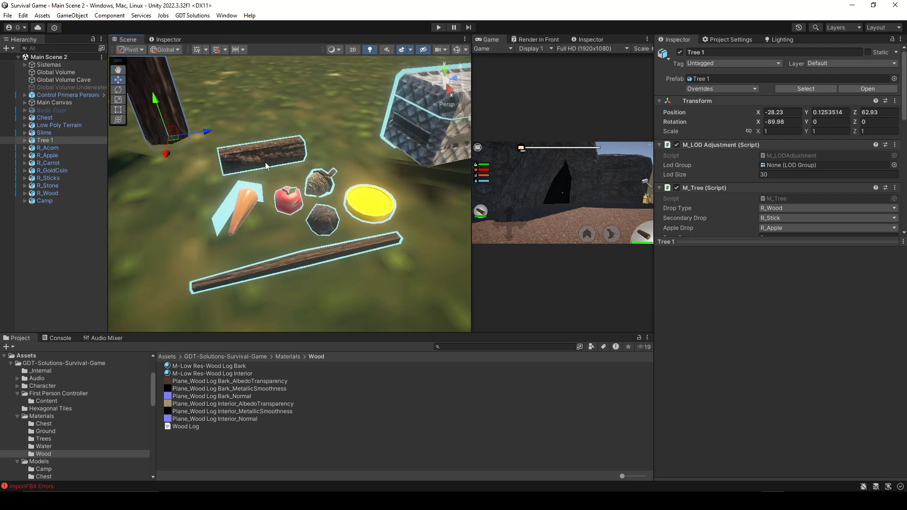
pyautogui.click(265, 162)
pyautogui.click(239, 218)
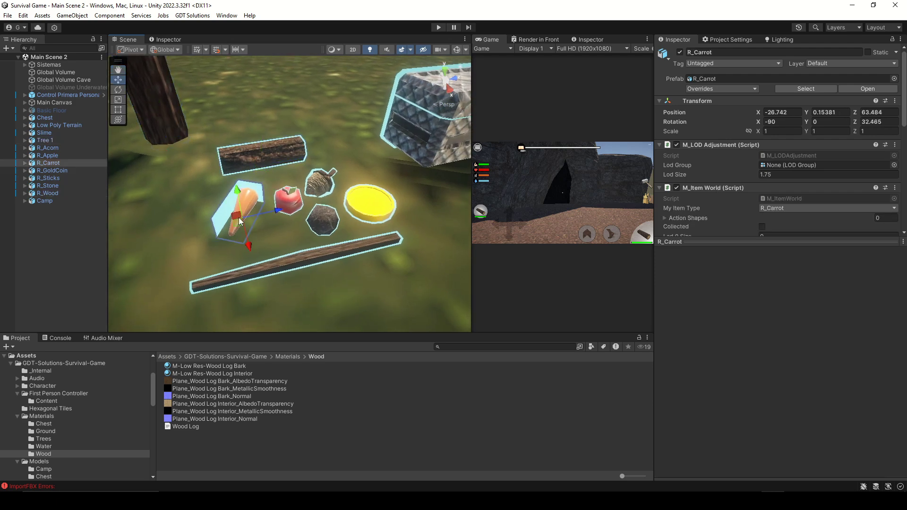
pyautogui.click(285, 208)
pyautogui.click(323, 187)
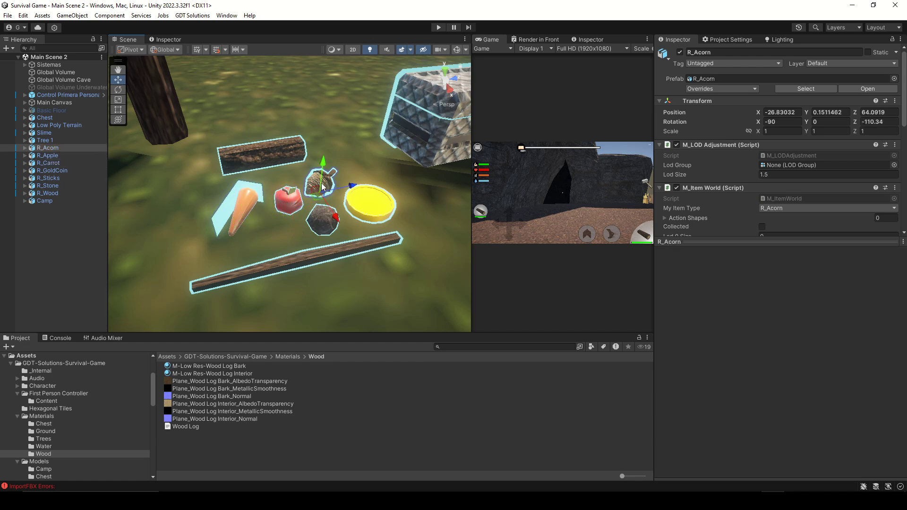
pyautogui.click(320, 221)
pyautogui.click(368, 203)
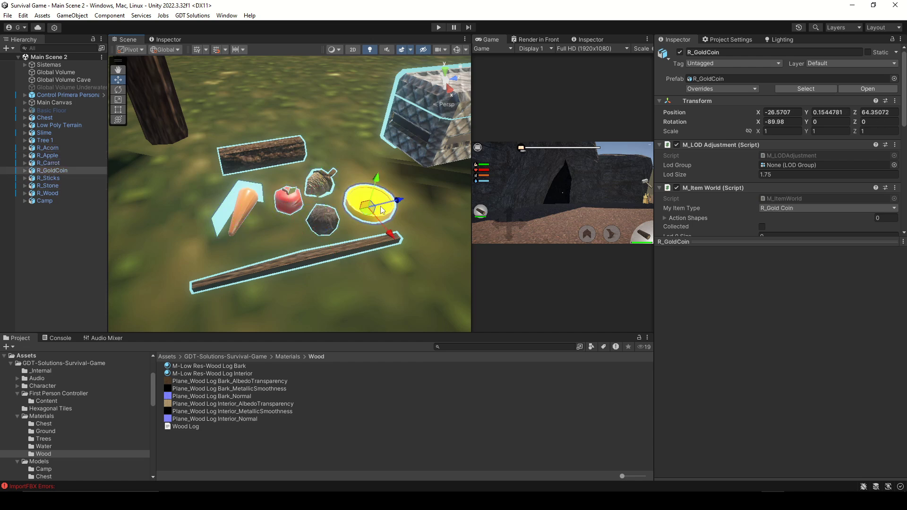
# Frame the Chest in the scene and start a play-test
pyautogui.click(425, 118)
pyautogui.press('f')
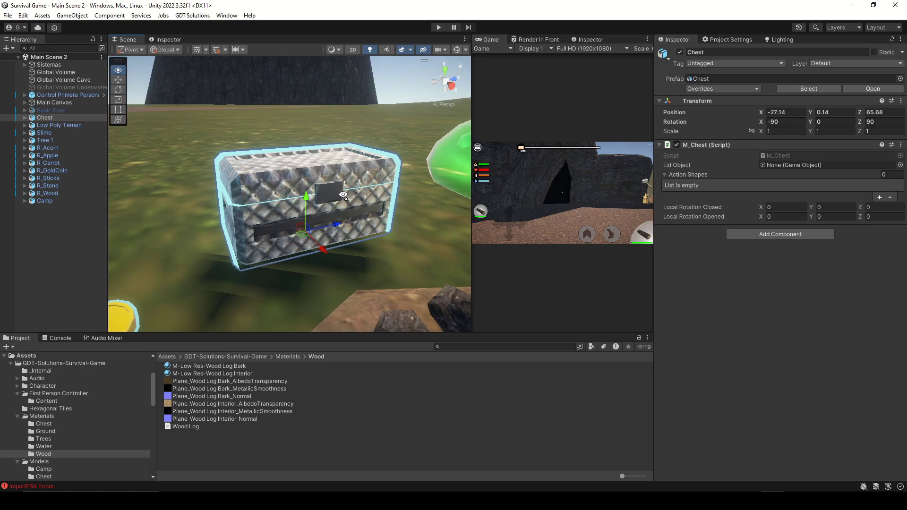
pyautogui.hotkey('ctrl', 'p')
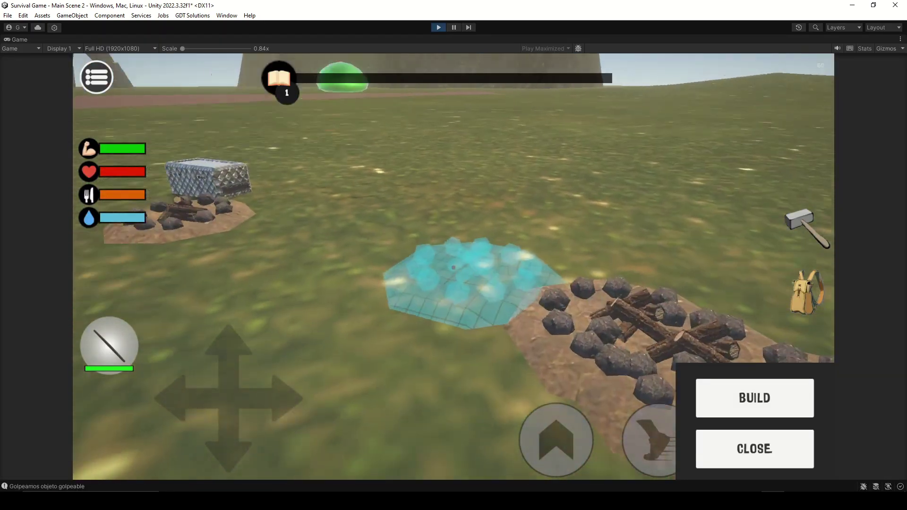
# Restart the play-test framed on Camp, walk to the green slime and attack it until it dies
pyautogui.hotkey('ctrl', 'p')
pyautogui.press('f')
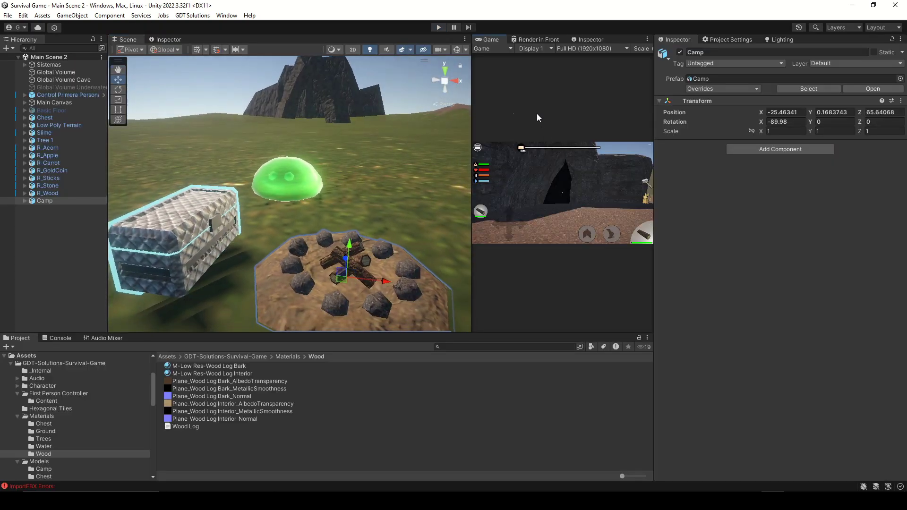
pyautogui.hotkey('ctrl', 'p')
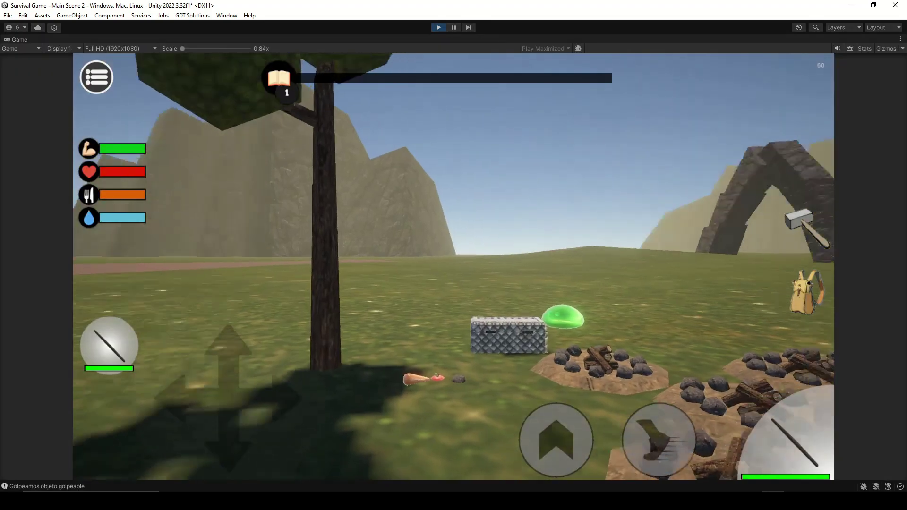
pyautogui.press('w')
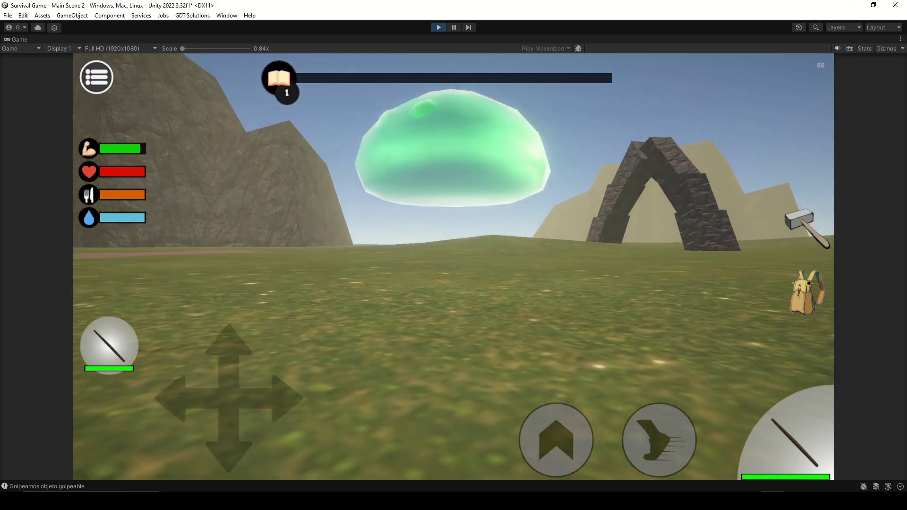
pyautogui.click(453, 267)
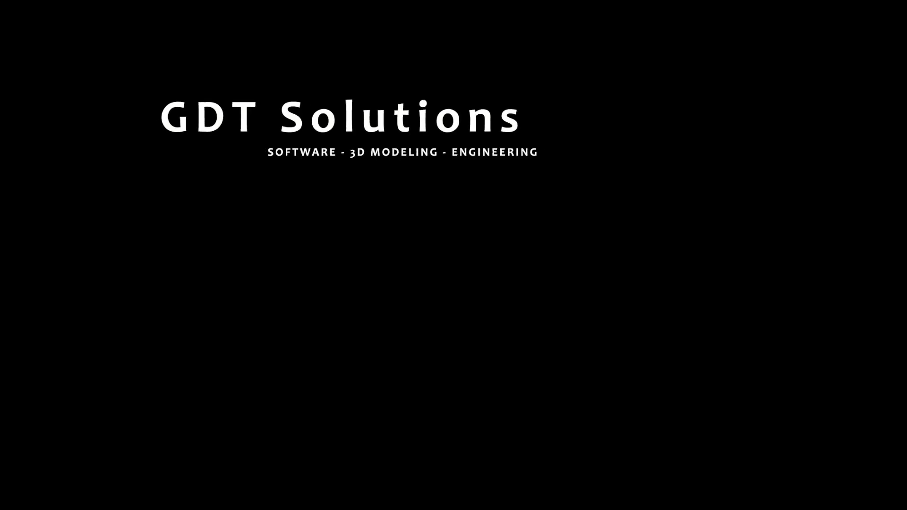